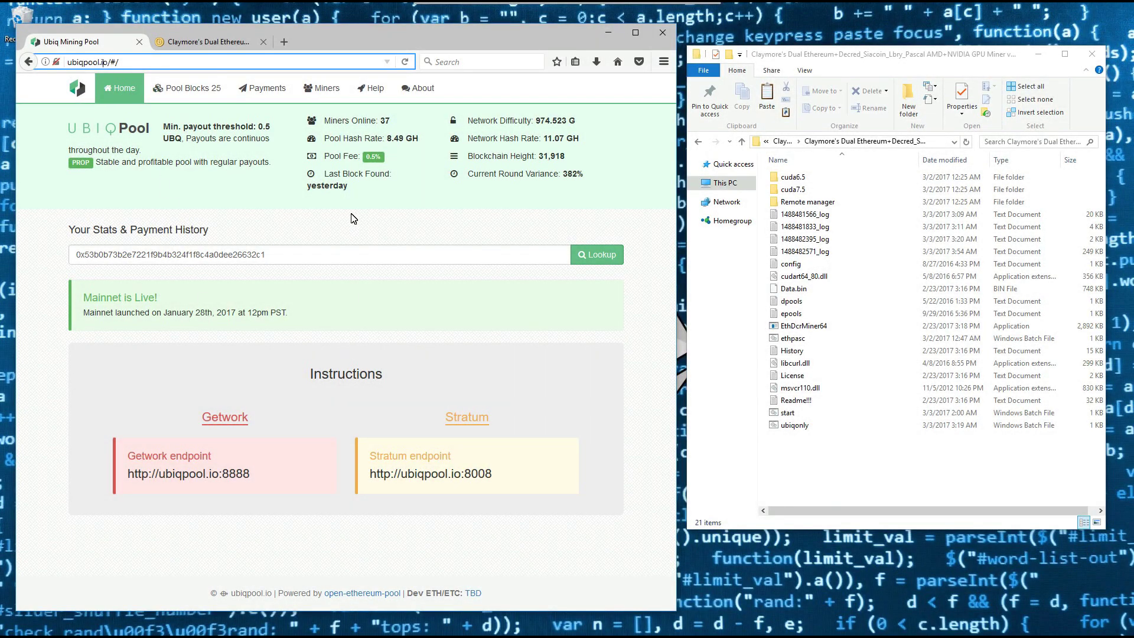
- View the pool's How To Mine page, highlight the Claymore heading, then move to the Claymore forum thread
click(371, 87)
double_click(354, 433)
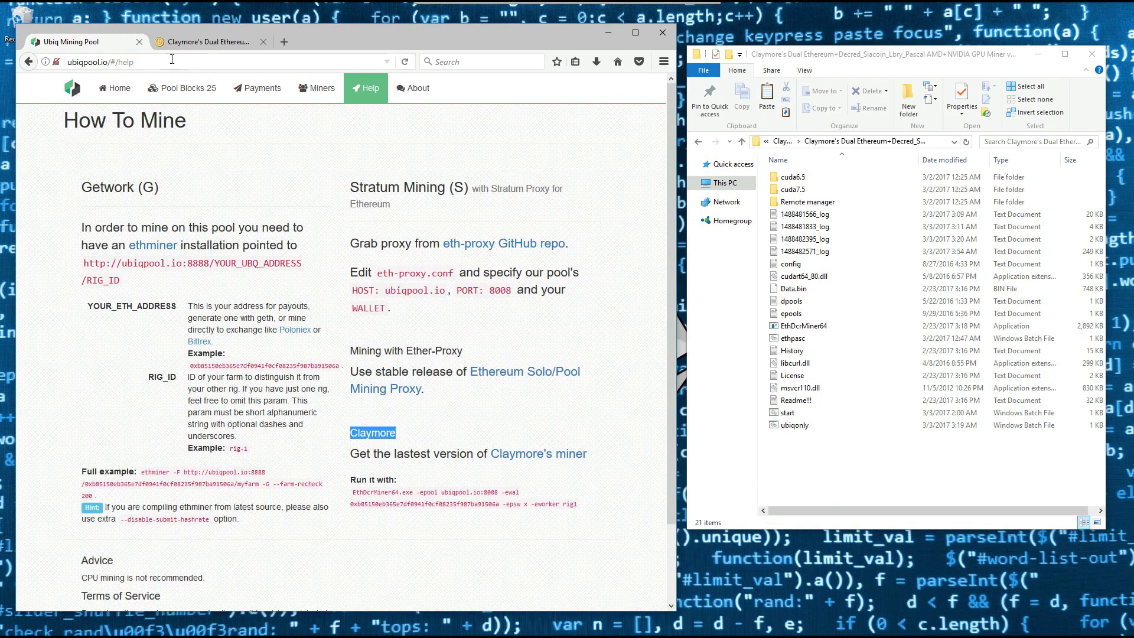
click(207, 42)
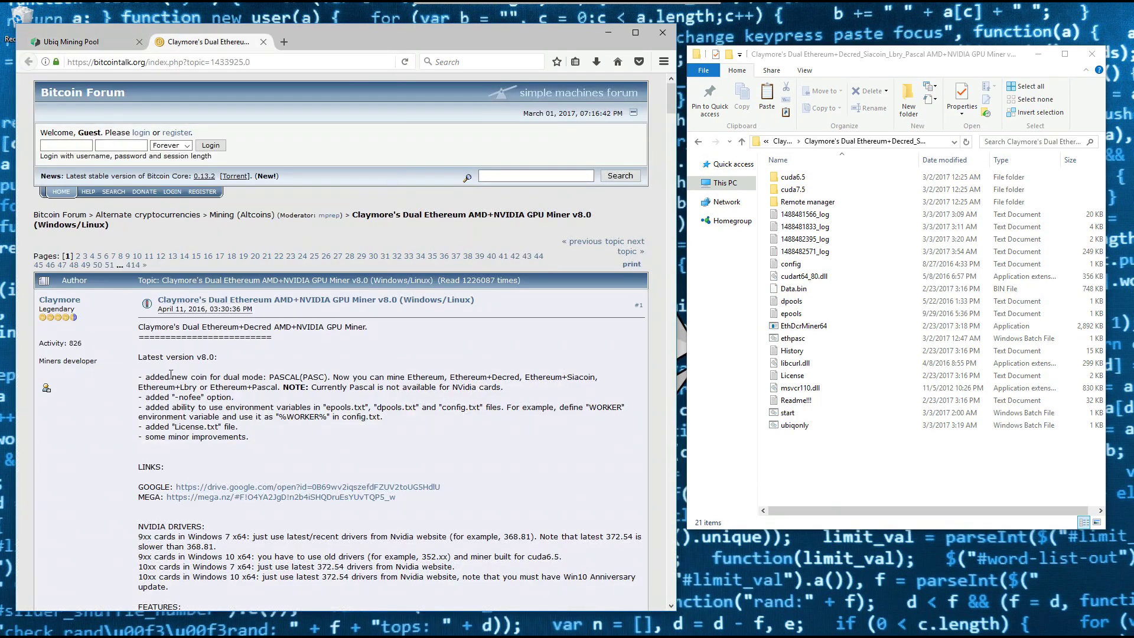
- Highlight the PASCAL coin mention, the -nofee option line and the environment variables note
double_click(298, 377)
triple_click(243, 397)
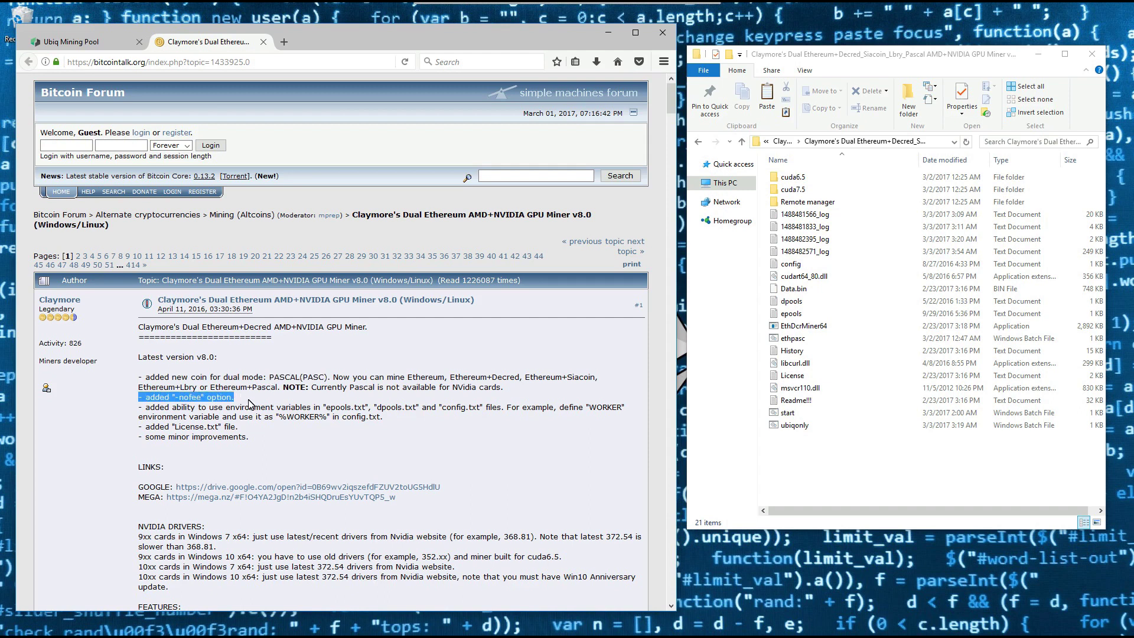
triple_click(271, 409)
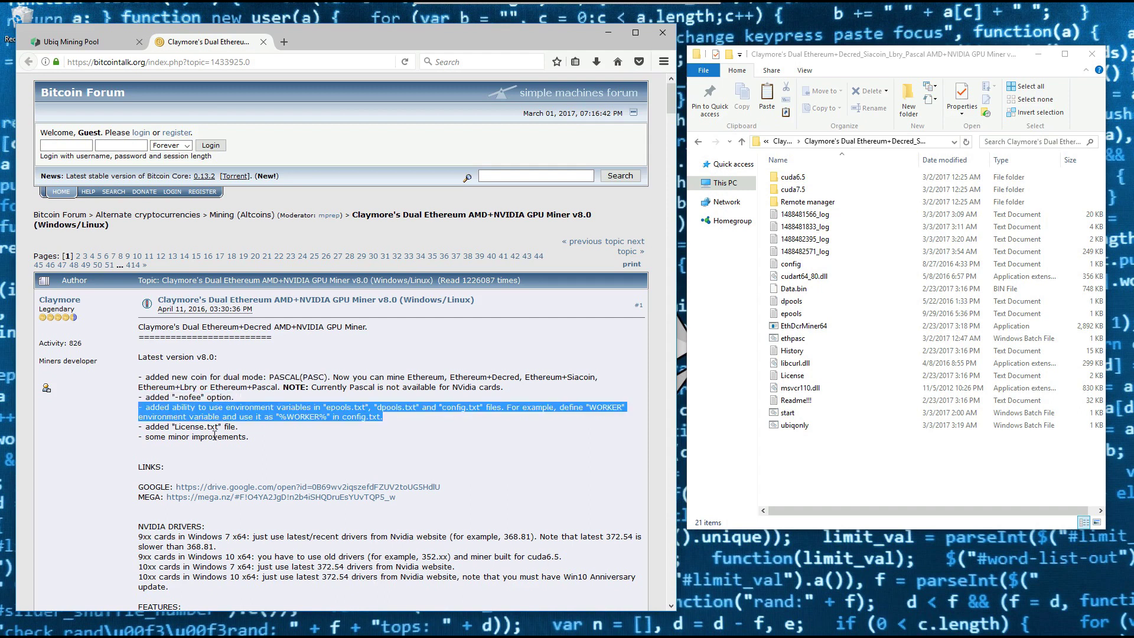
click(212, 448)
scroll(212, 447, down, 3)
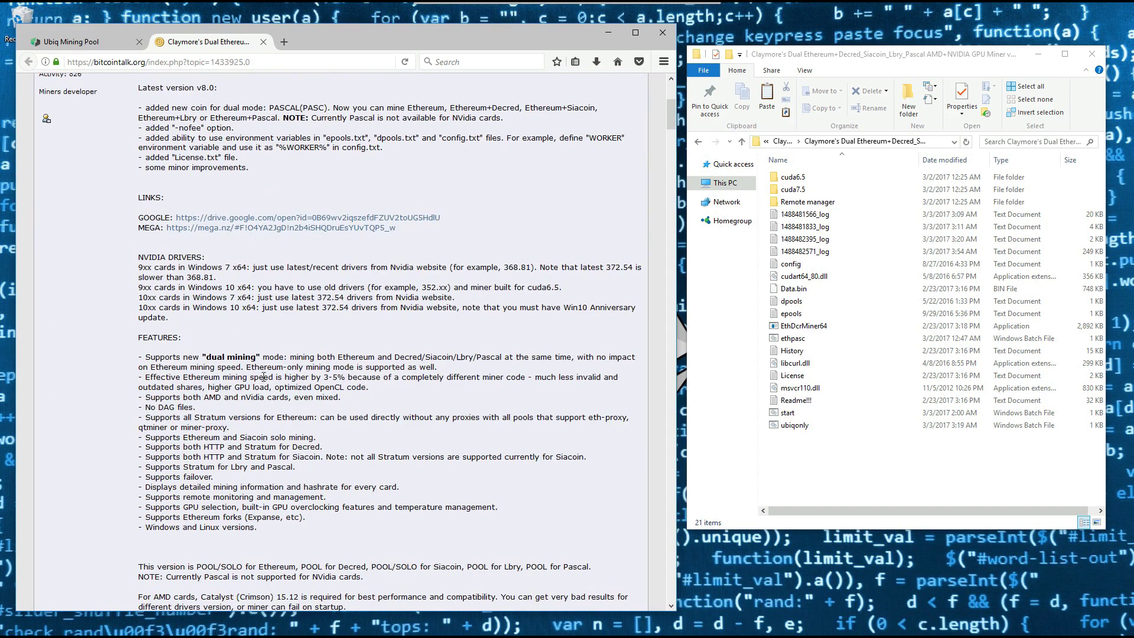
- Highlight the mining speed improvement paragraph, the AMD/nVidia support line and the No DAG files line
triple_click(422, 376)
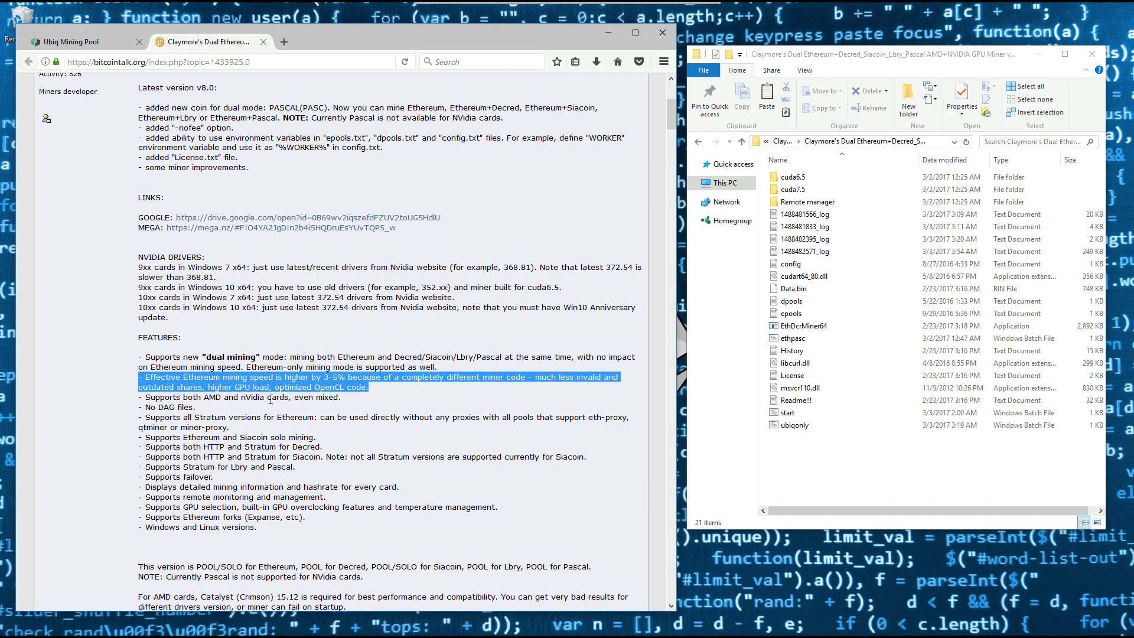
triple_click(270, 397)
click(166, 409)
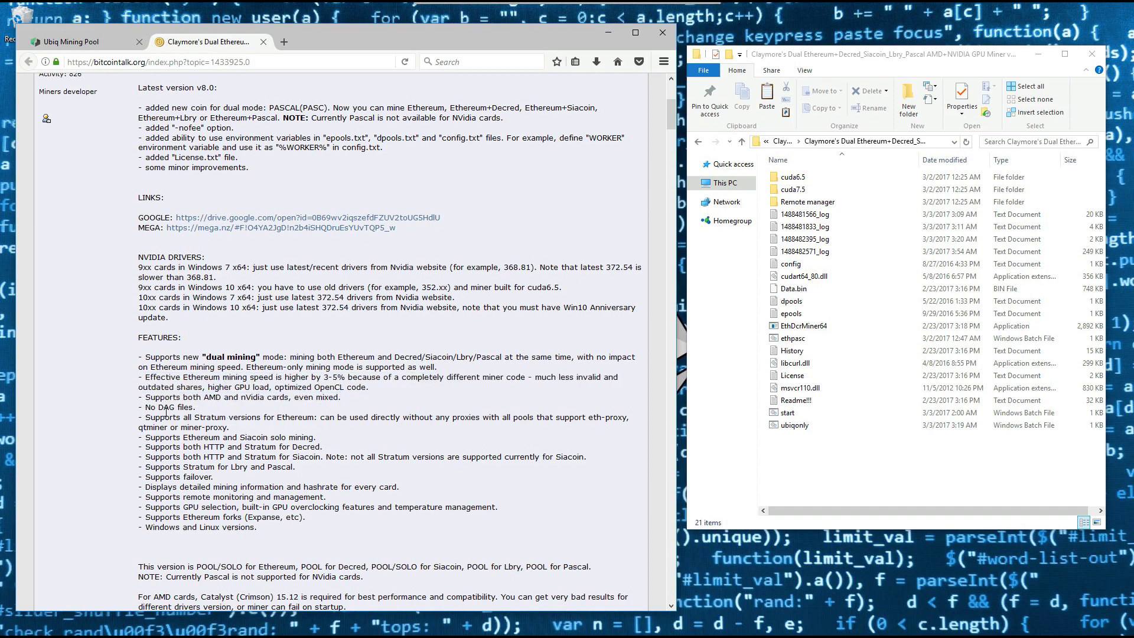
triple_click(172, 407)
click(198, 421)
scroll(219, 520, down, 3)
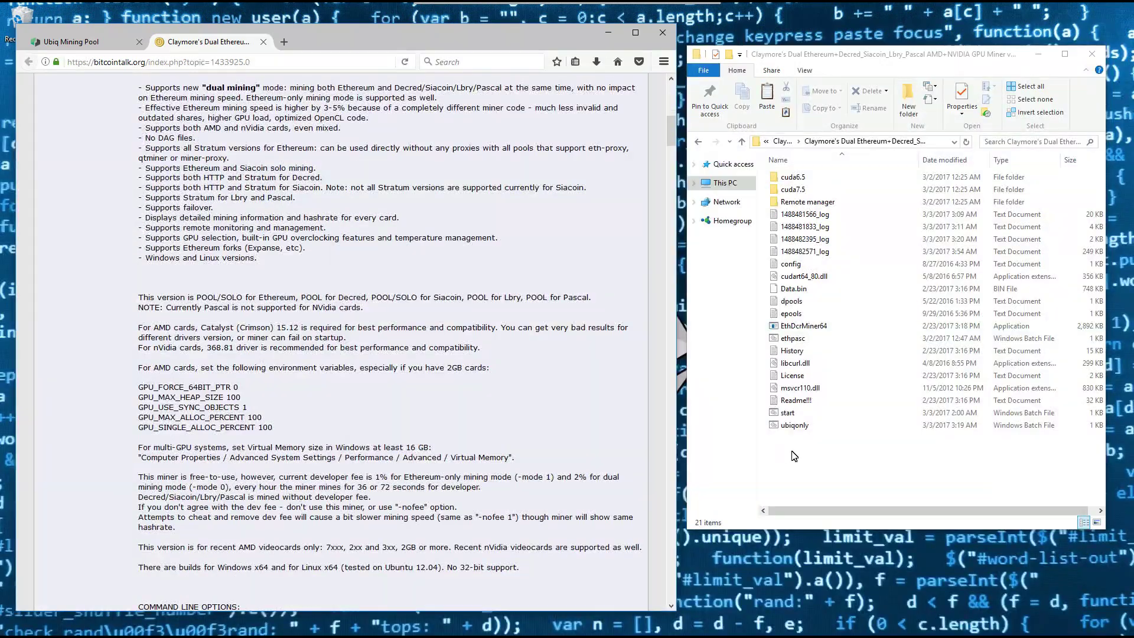
- Open the ubiqonly file for editing in Notepad alongside the pool's how-to-mine page
right_click(794, 426)
click(832, 270)
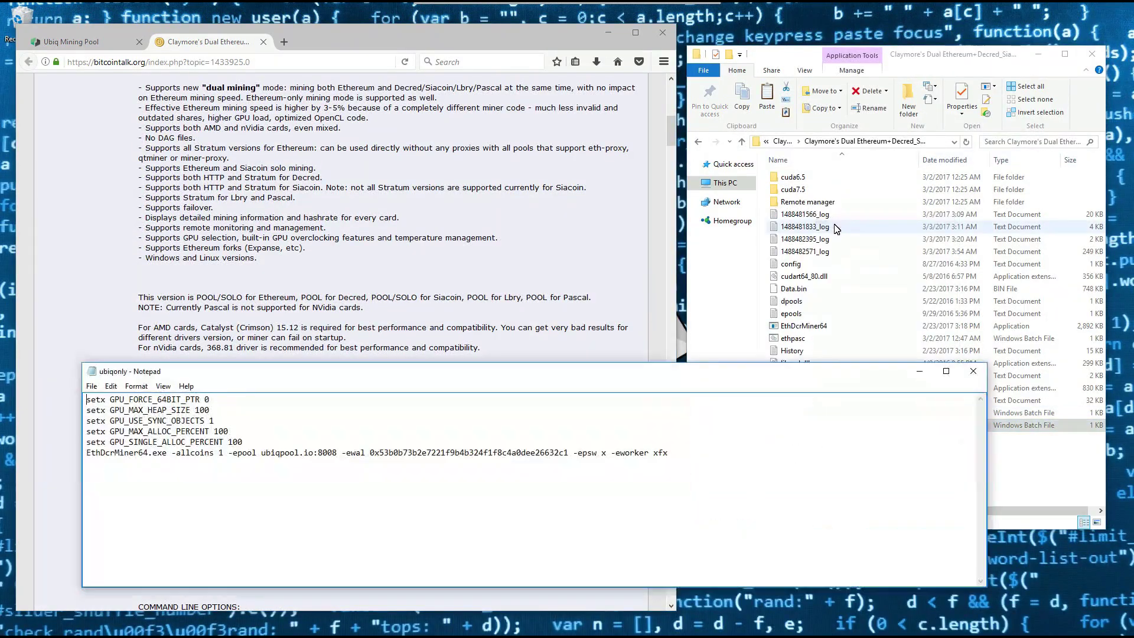
click(71, 42)
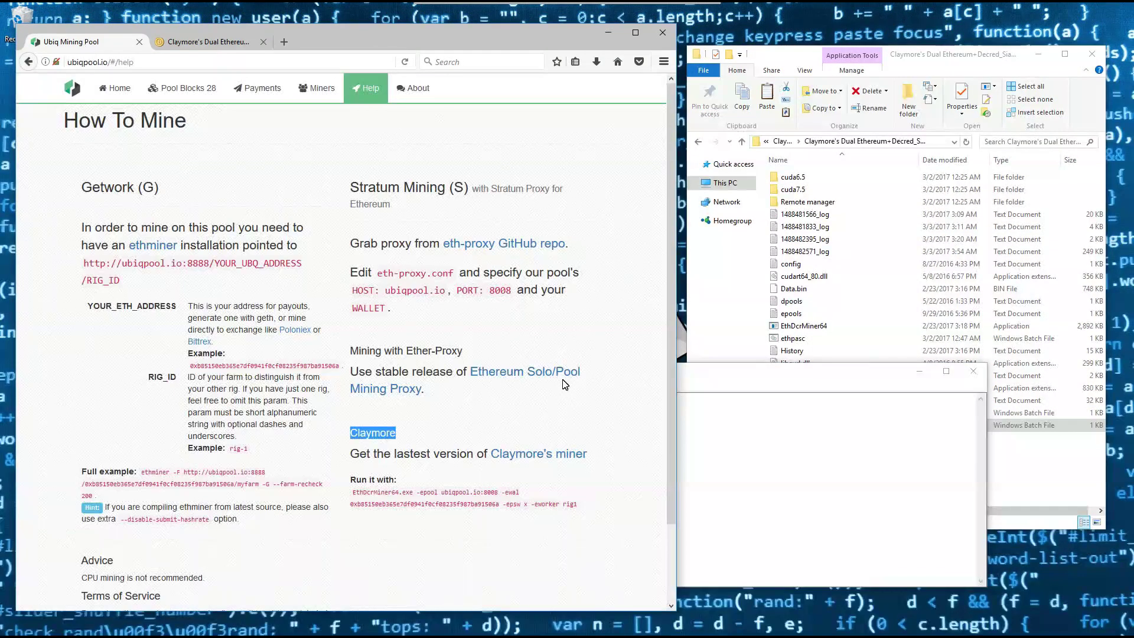
click(416, 496)
- Review the command's -allcoins 1, wallet address, -epsw x password and worker name settings
drag(174, 451, 337, 453)
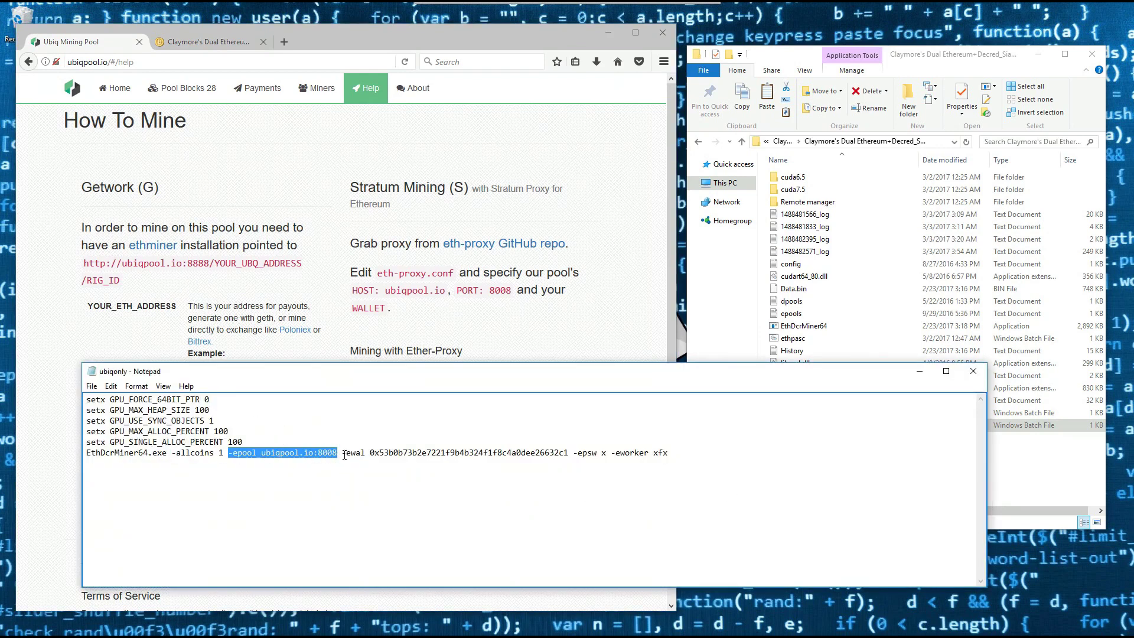
drag(346, 452, 568, 453)
double_click(508, 452)
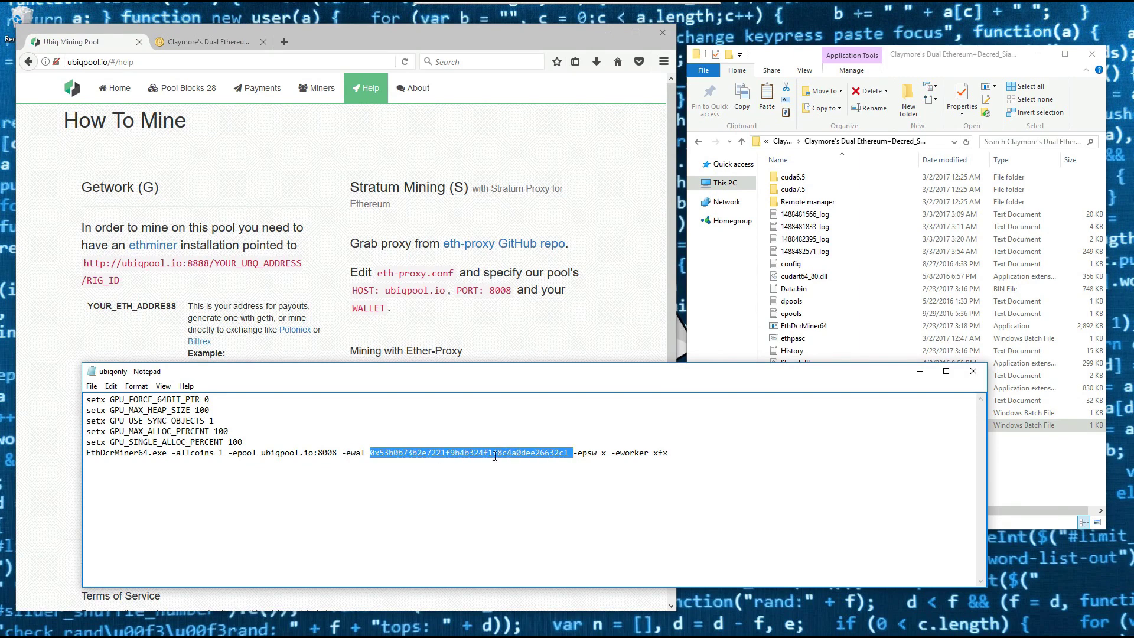
drag(574, 453, 670, 453)
click(651, 452)
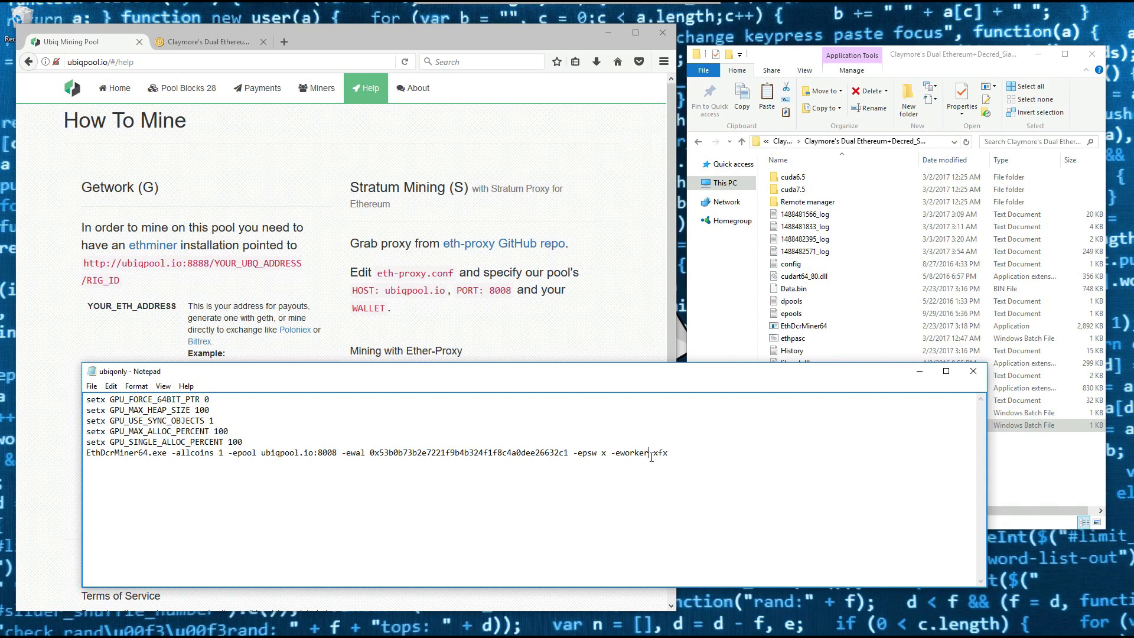
- Save the file as ubiqonly.bat with type All Files, overwrite the existing batch file, and run it
click(90, 386)
click(115, 441)
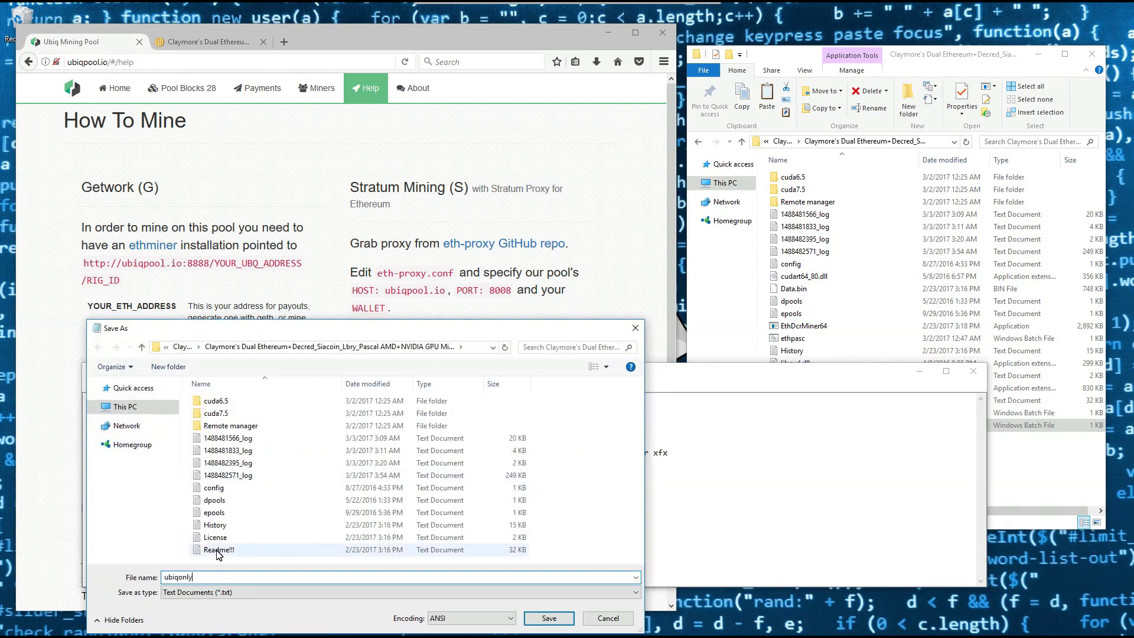
text(.bat)
click(398, 592)
click(399, 611)
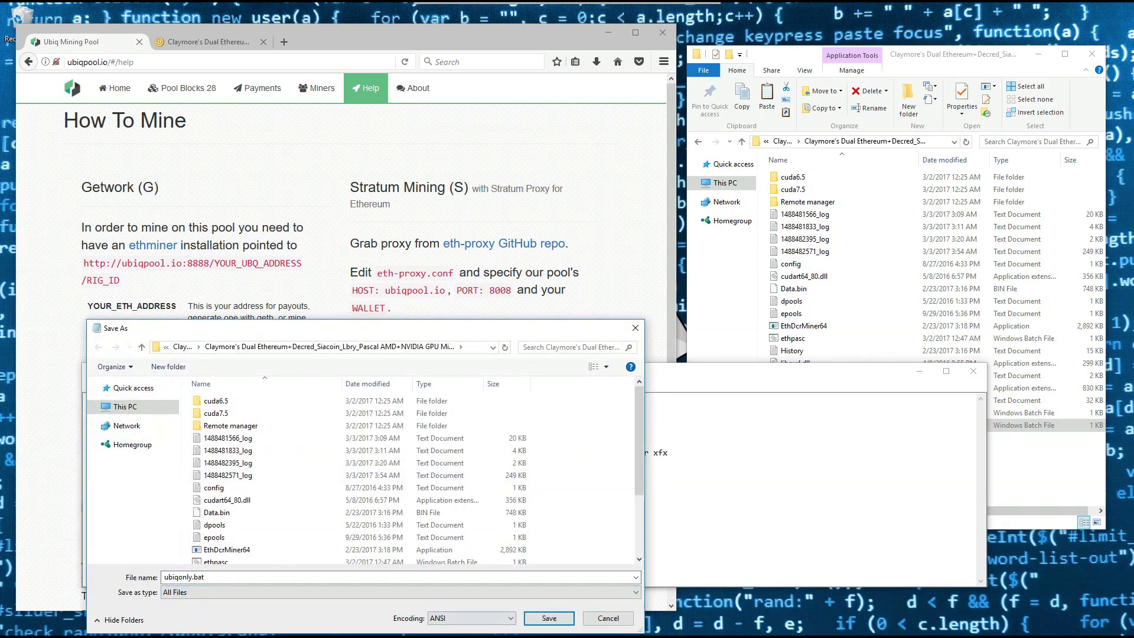
click(548, 617)
click(595, 498)
click(971, 371)
double_click(793, 425)
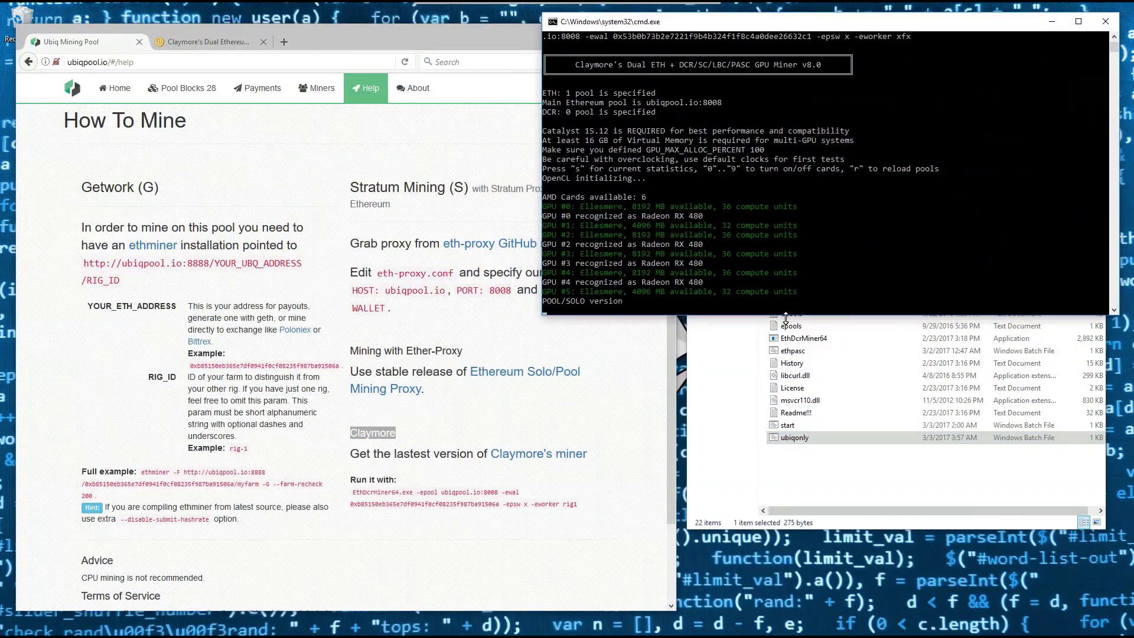
- Enlarge the miner console to watch it connect to ubiqpool and submit accepted shares
drag(786, 315, 777, 607)
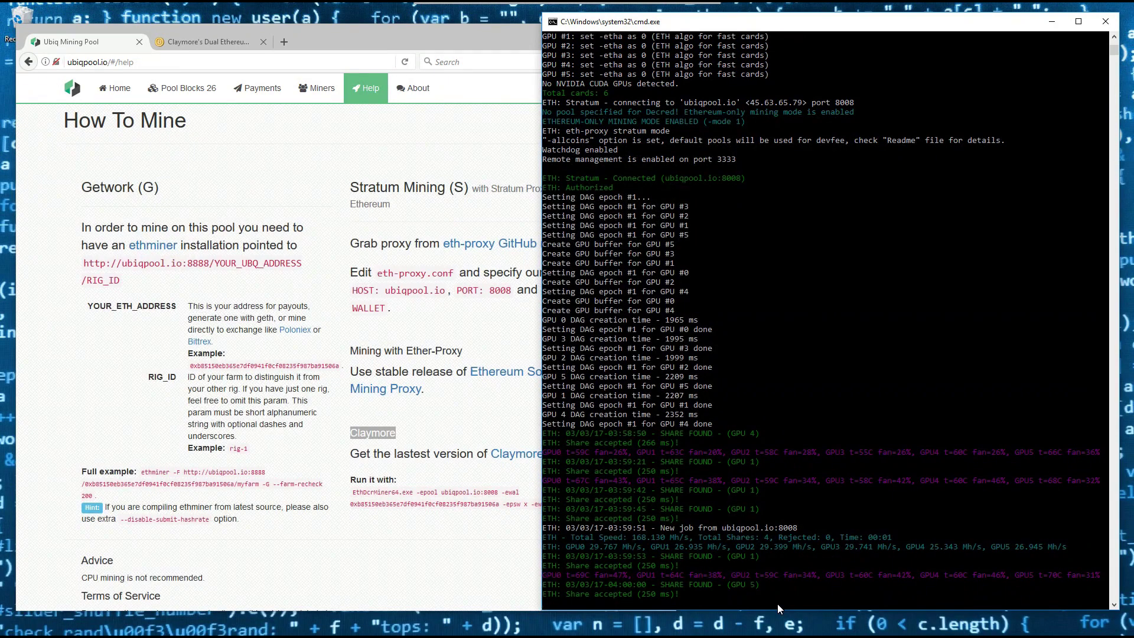
- Look up the wallet address from the pool's home page to show its account stats
click(115, 88)
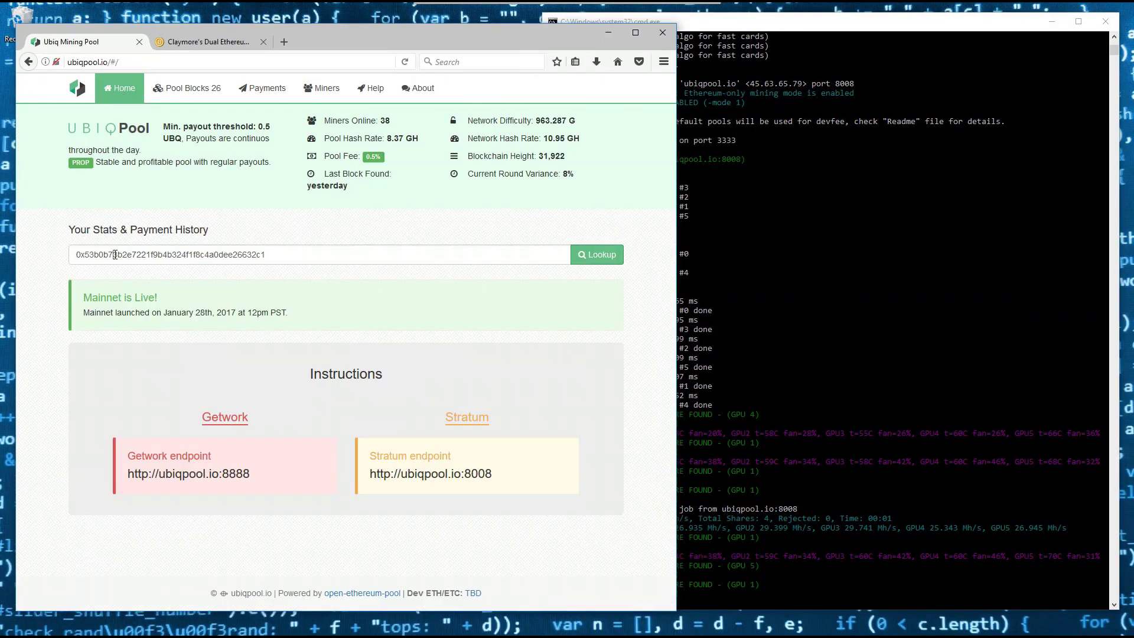
click(320, 254)
click(595, 254)
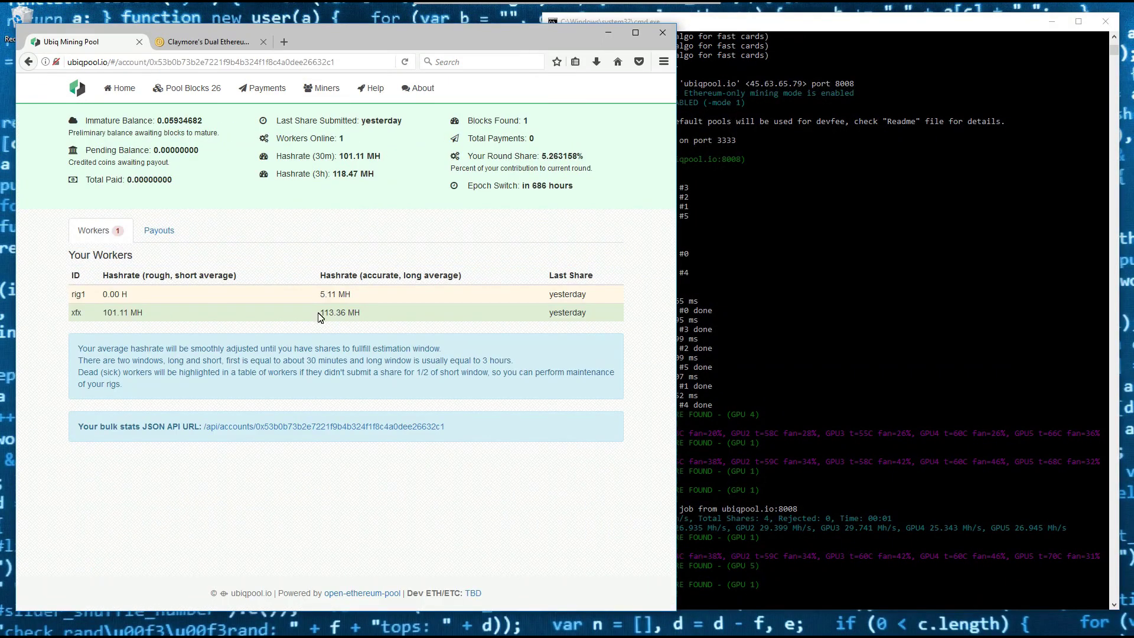
- Highlight the Immature Balance, Pending Balance and Total Paid figures, then bring the miner console forward
triple_click(142, 121)
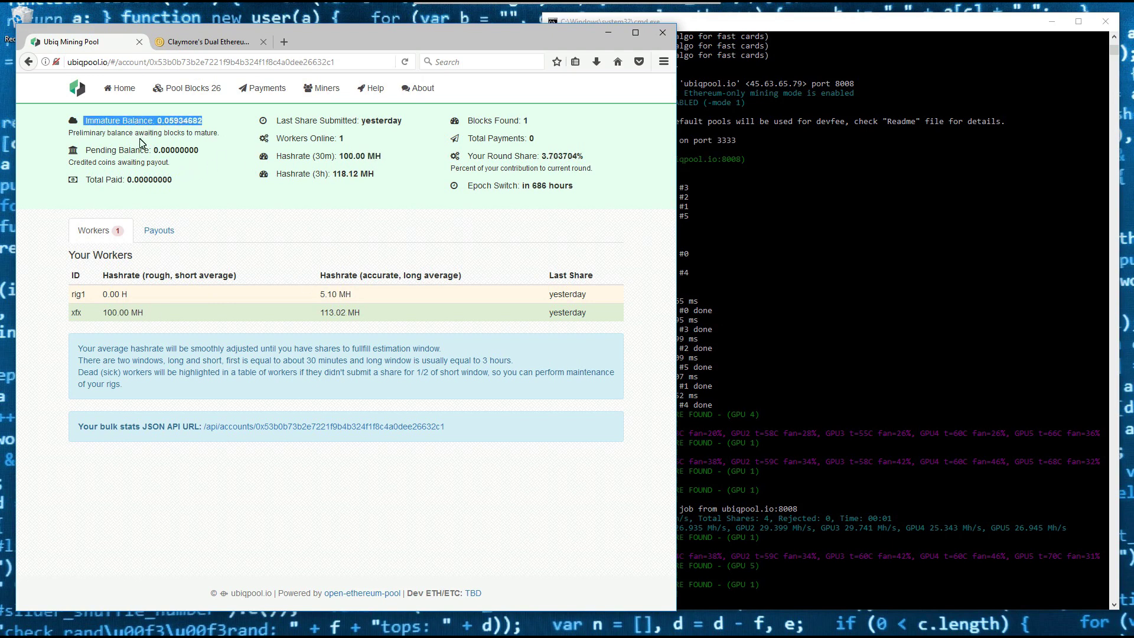
triple_click(133, 150)
triple_click(118, 178)
click(550, 175)
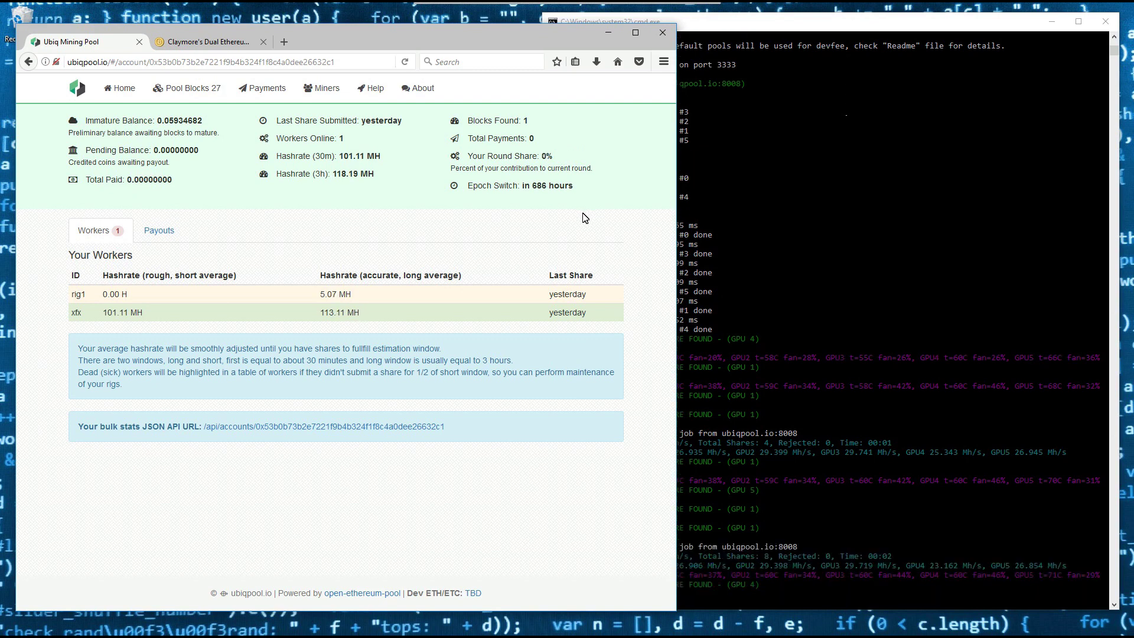
click(754, 24)
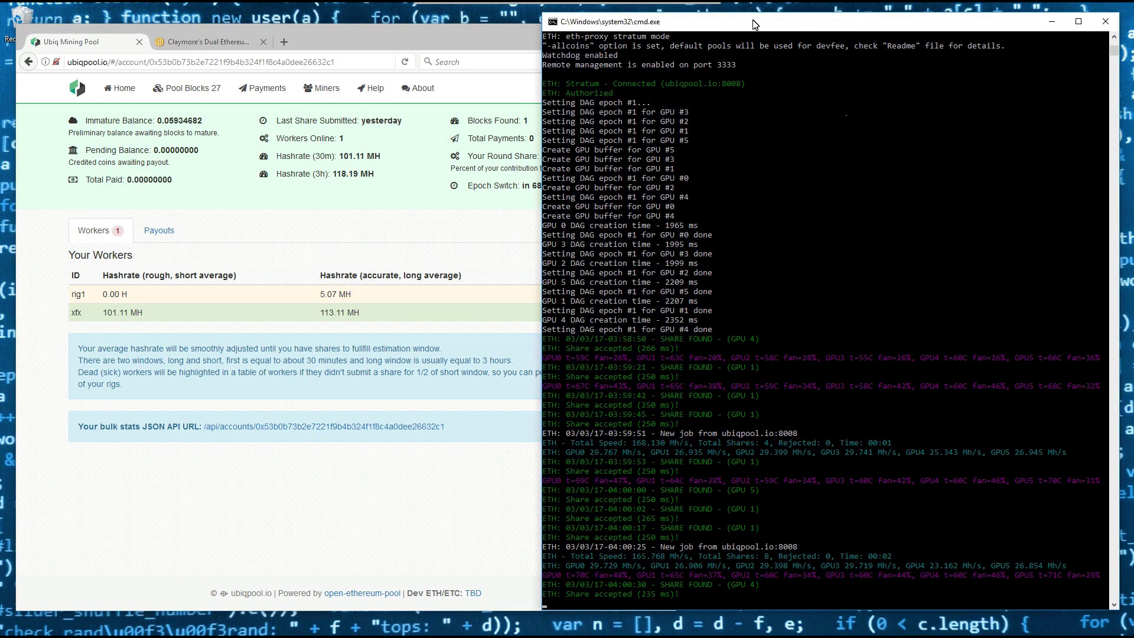